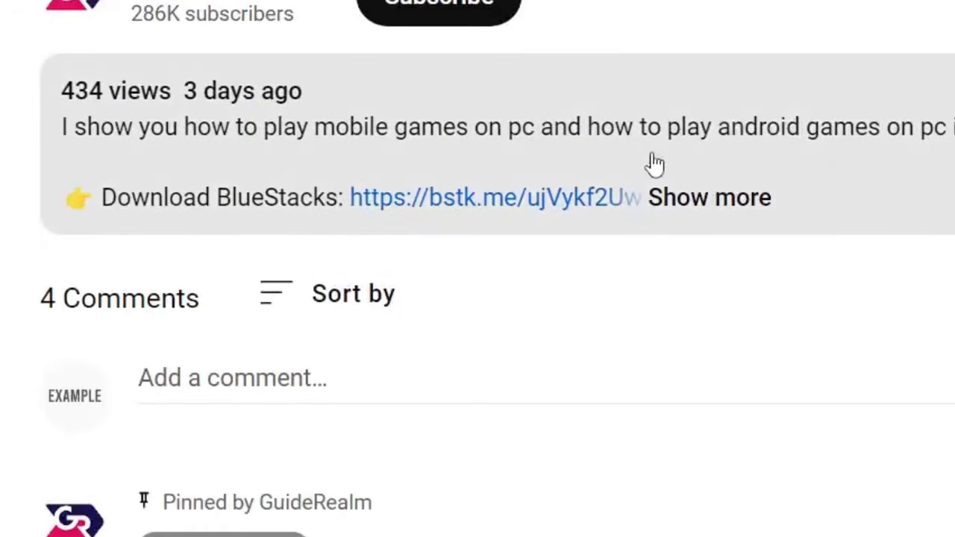
Step: Download BlueStacks 5 from the site linked in the video description, run the downloaded installer and start the installation
left_click(683, 197)
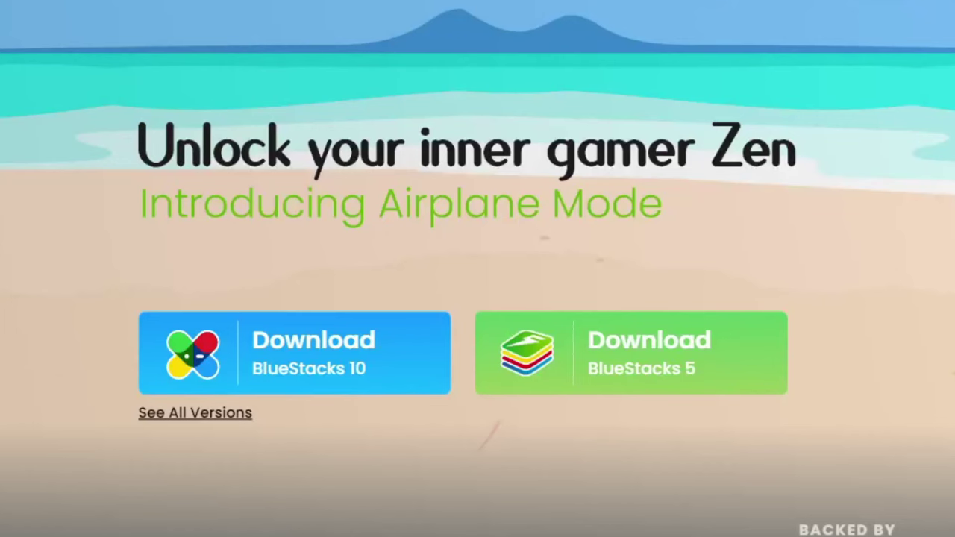
left_click(619, 343)
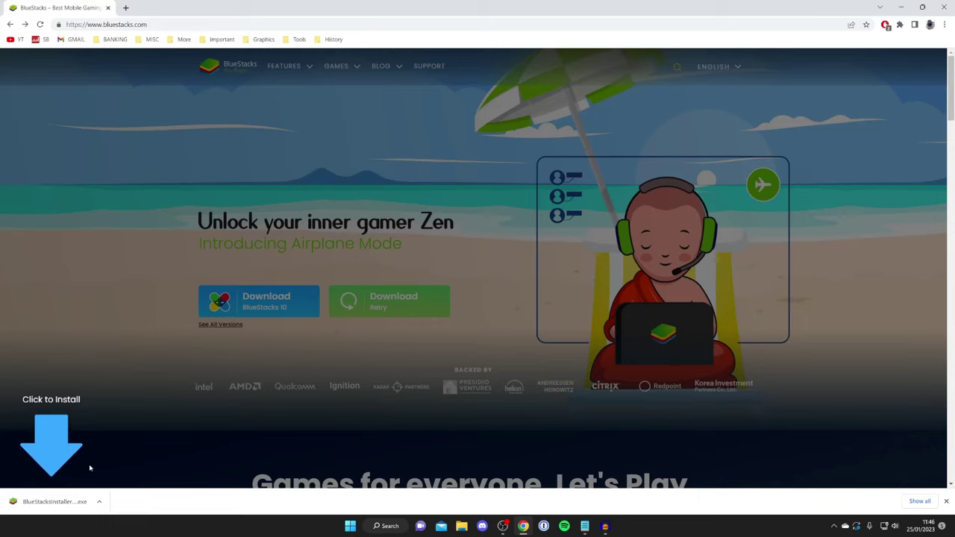
left_click(75, 502)
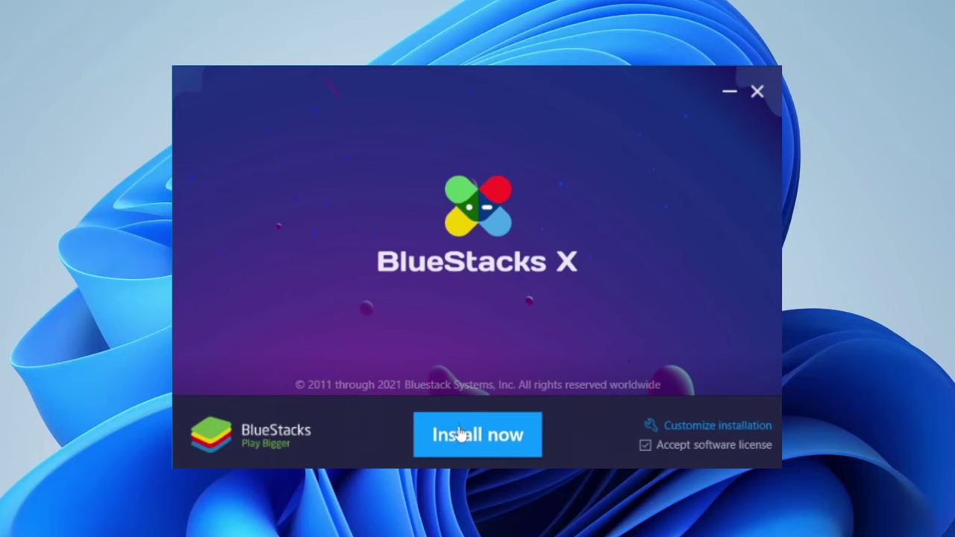
left_click(459, 434)
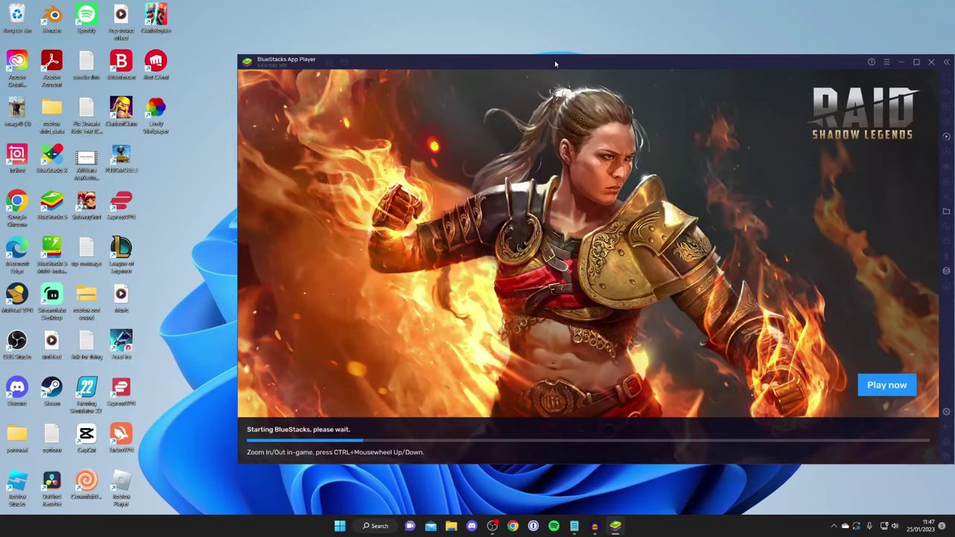
Step: Open the Play Store, search for "inshot" and view the InShot app's page before returning to the home screen
left_click_drag(555, 65, 433, 49)
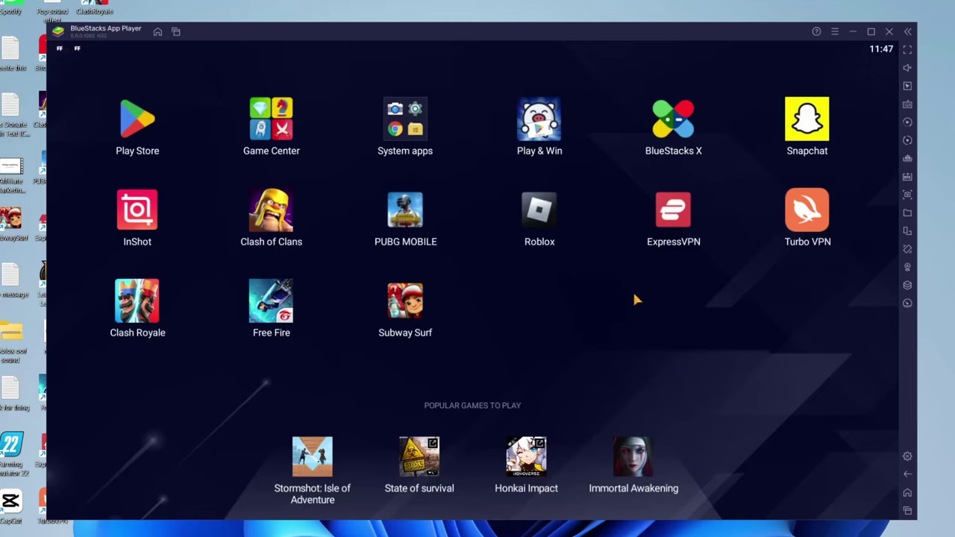
left_click(136, 115)
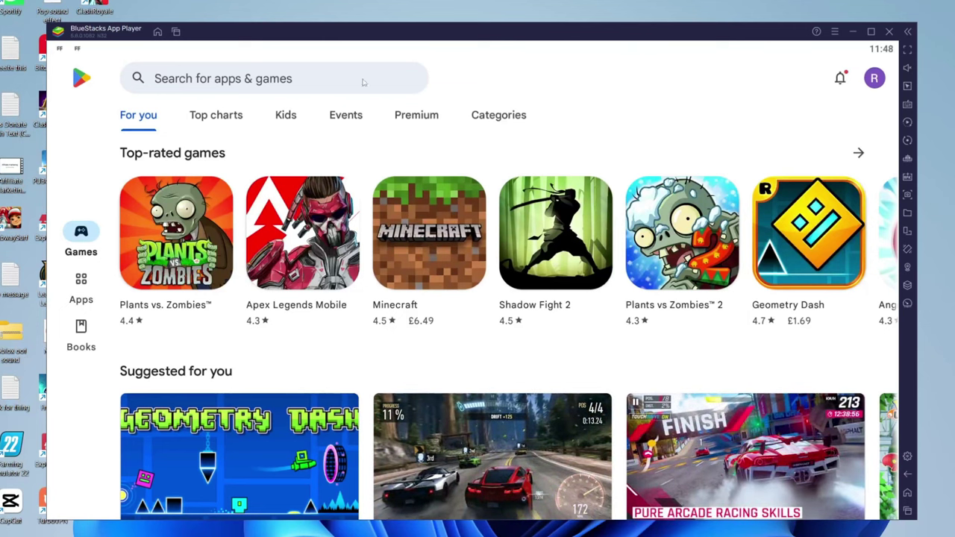
left_click(310, 84)
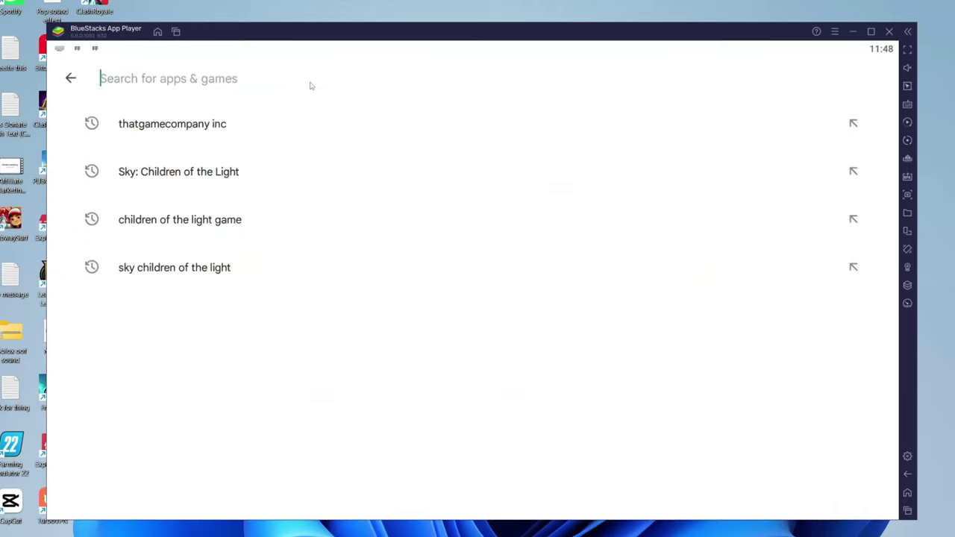
type("inshot")
key("Return")
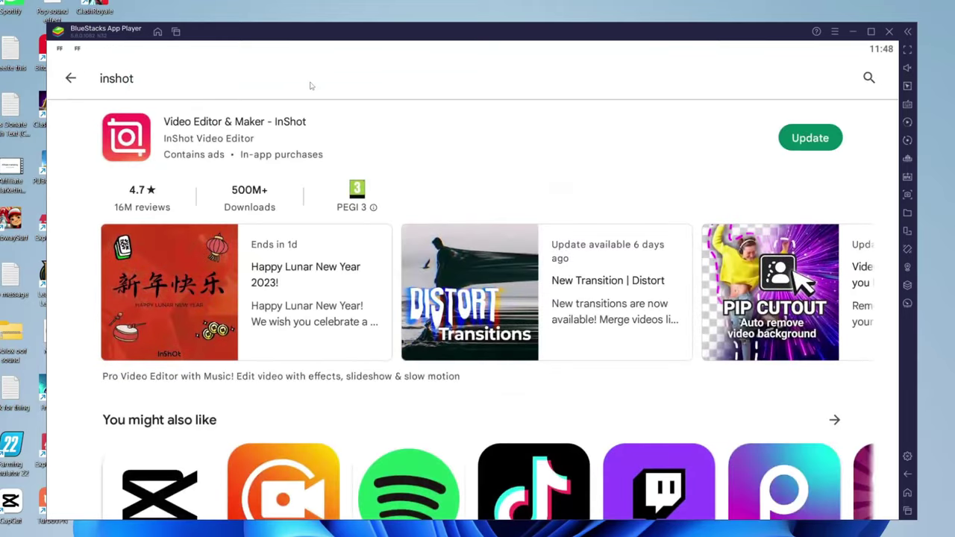
left_click(336, 142)
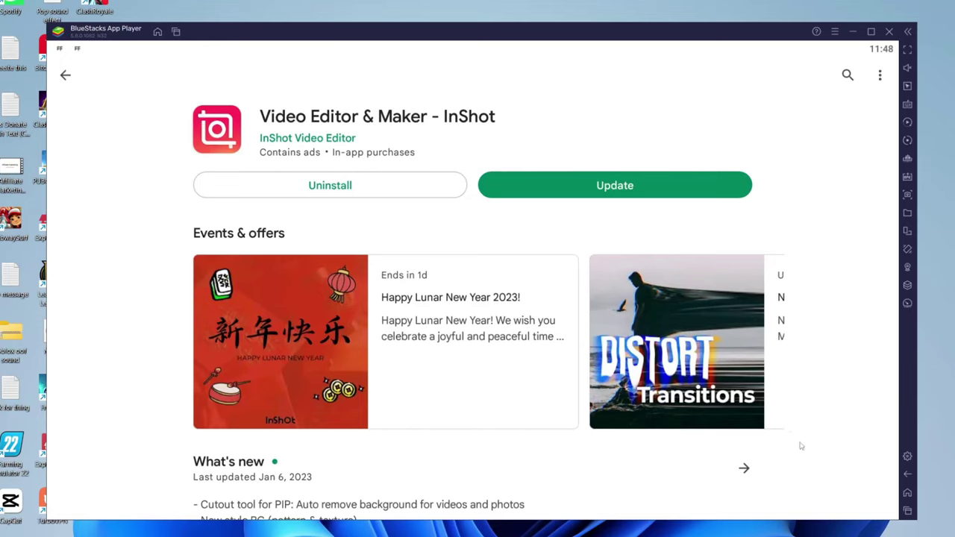
left_click(907, 493)
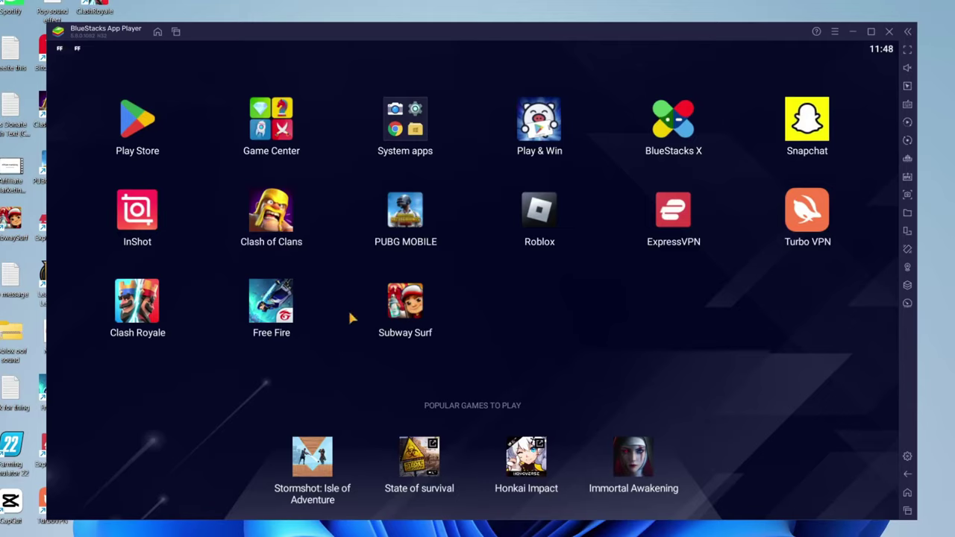
Step: Open the Media Manager system app to view its imported files and import options, and return to the home screen
left_click(403, 130)
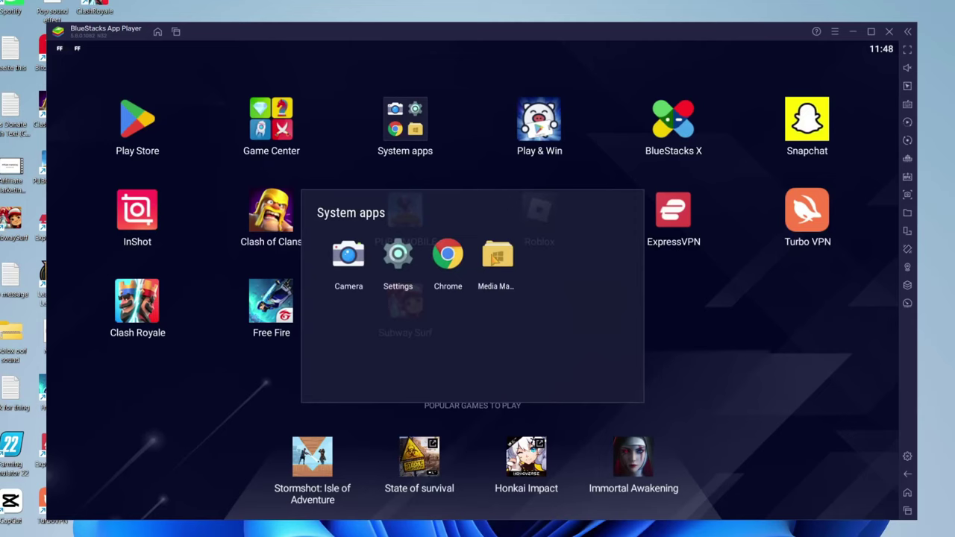
left_click(491, 258)
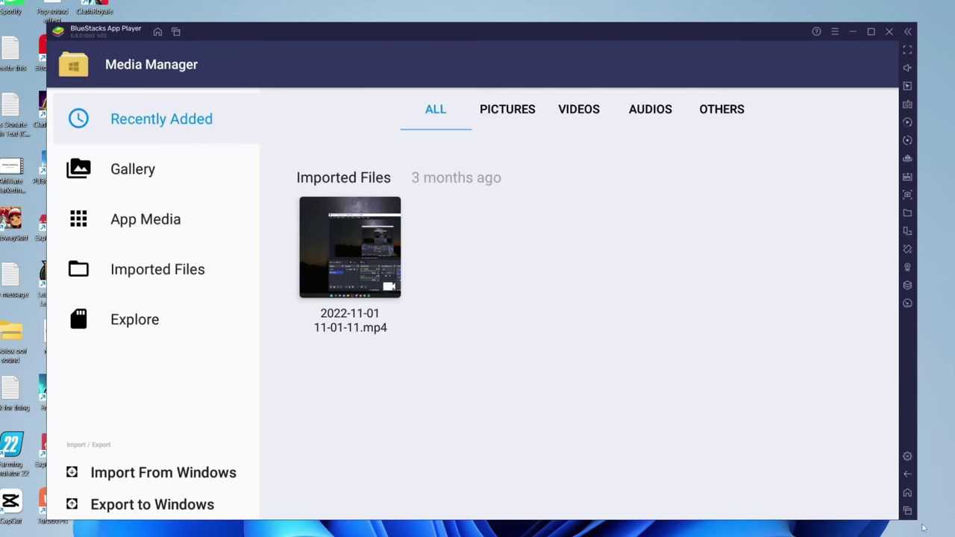
left_click(907, 493)
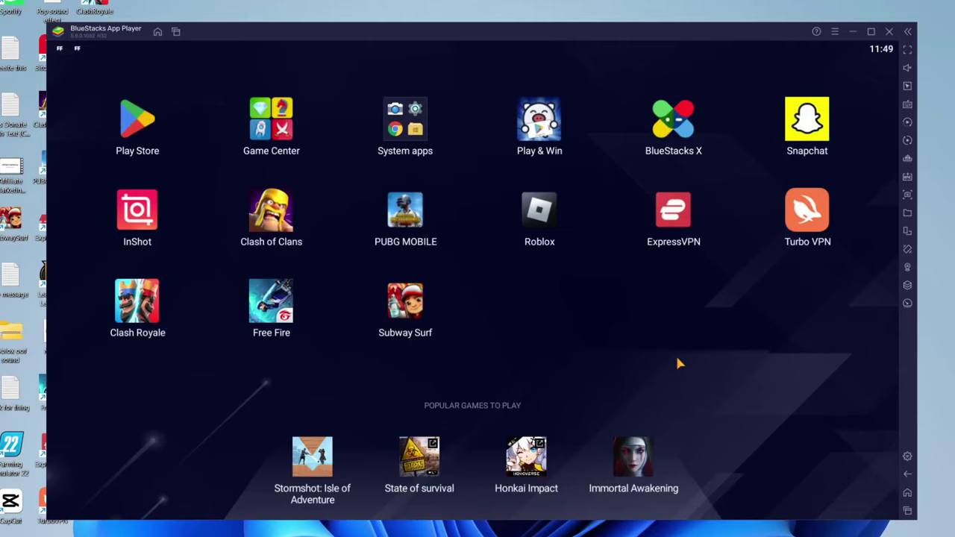
Step: Open the emulator's performance settings and look through the CPU allocation options
left_click(907, 458)
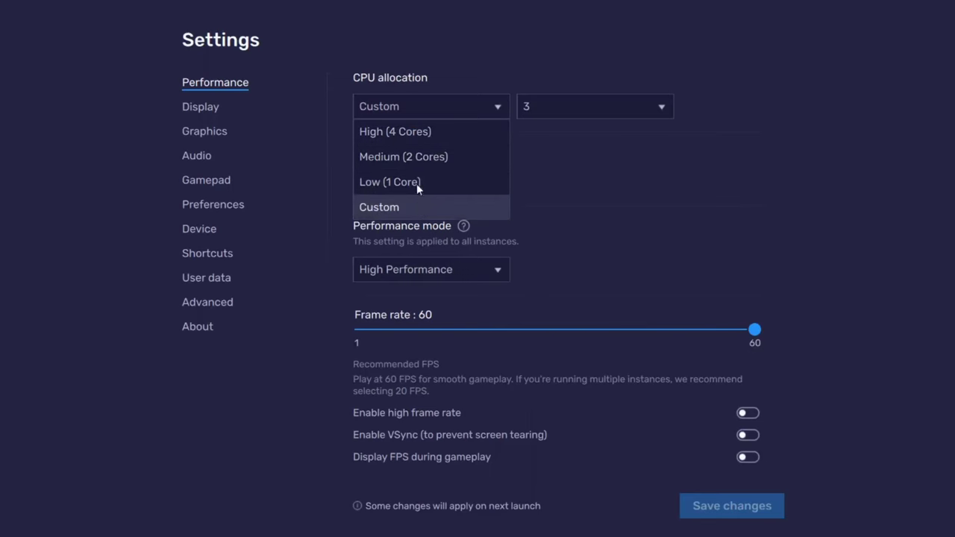
left_click(415, 70)
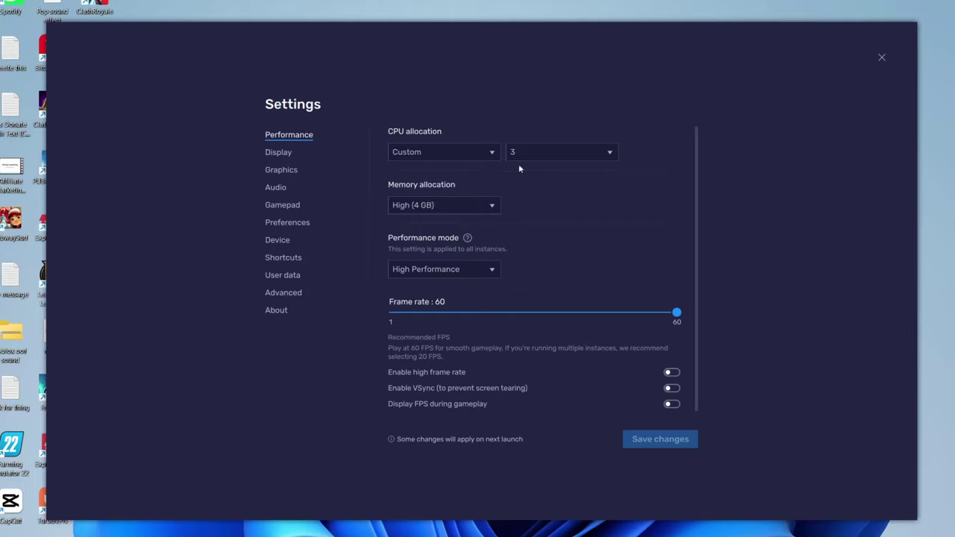
left_click(466, 150)
left_click(640, 213)
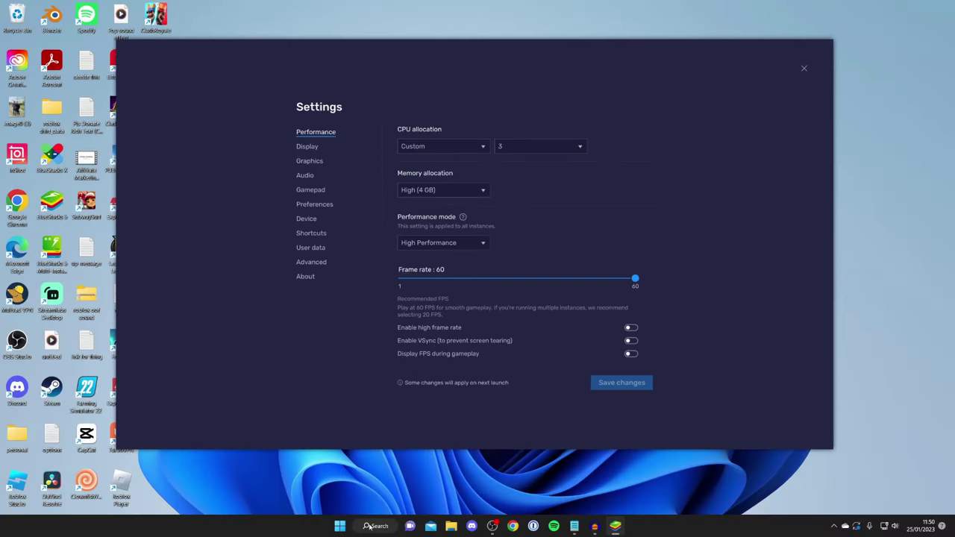
Step: Search Windows for "system information" and open the System Information app to check the PC's processor cores
left_click(369, 526)
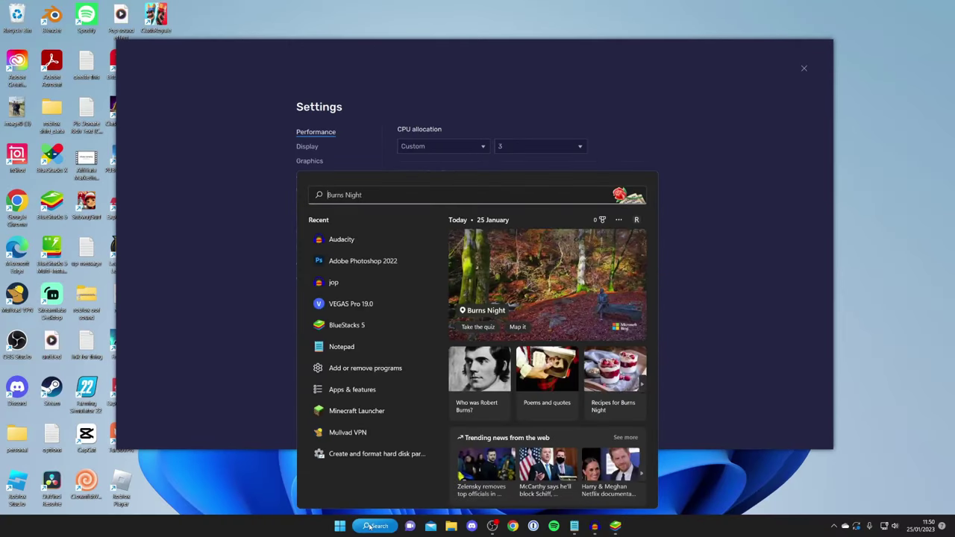
type("system information")
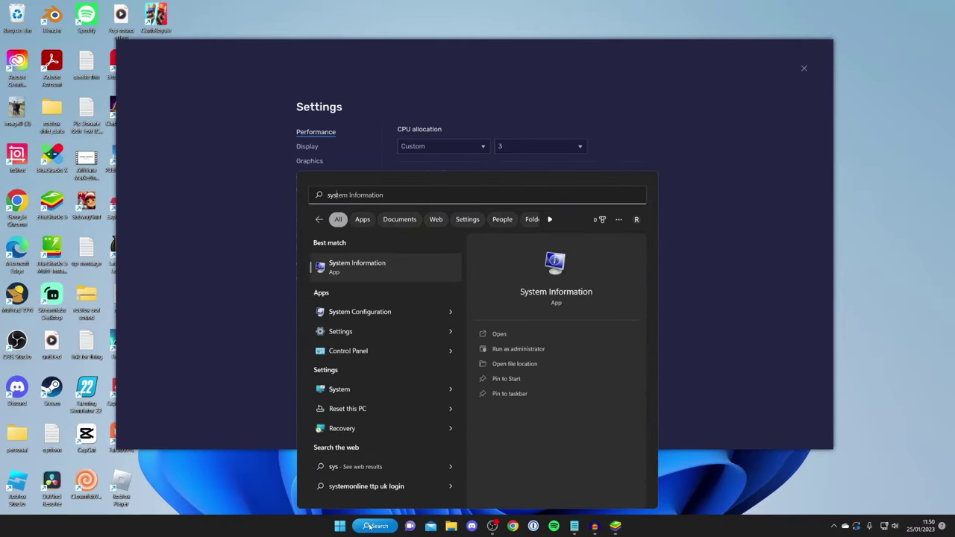
left_click(441, 273)
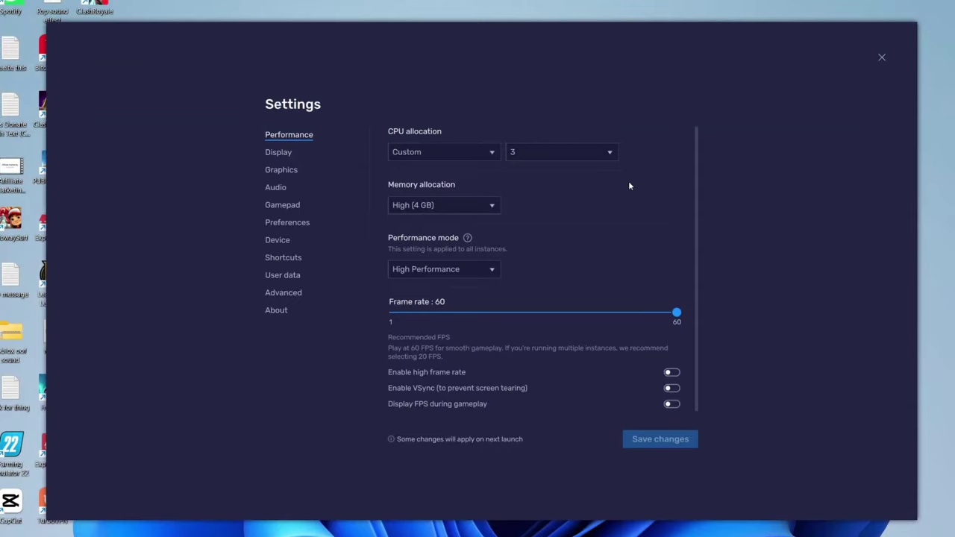
Step: Set the memory allocation to High (4 GB) and the performance mode to High Performance
left_click(418, 206)
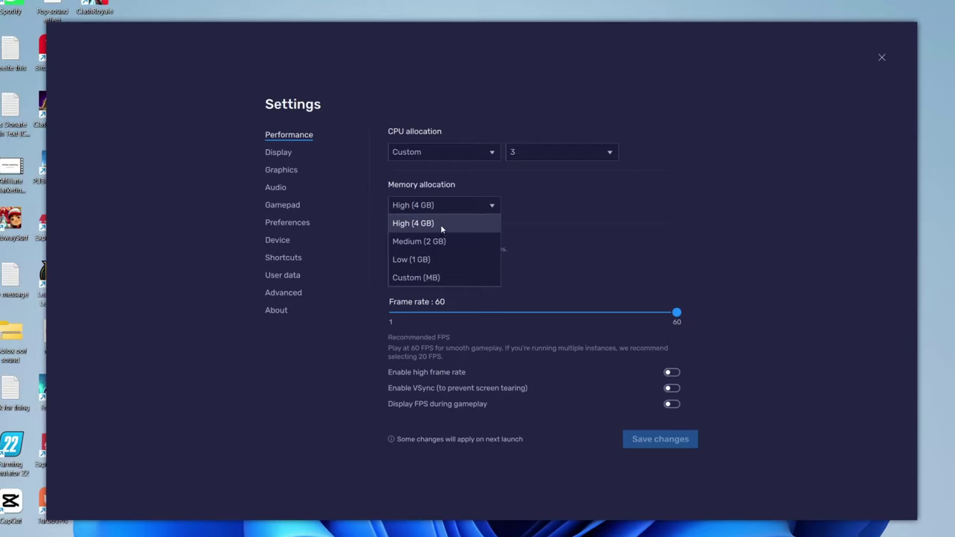
left_click(441, 227)
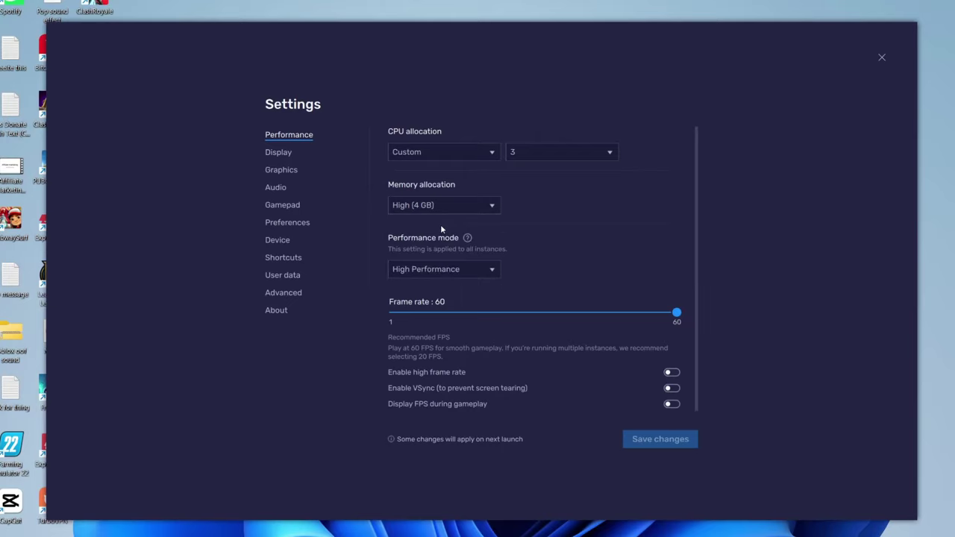
left_click(435, 208)
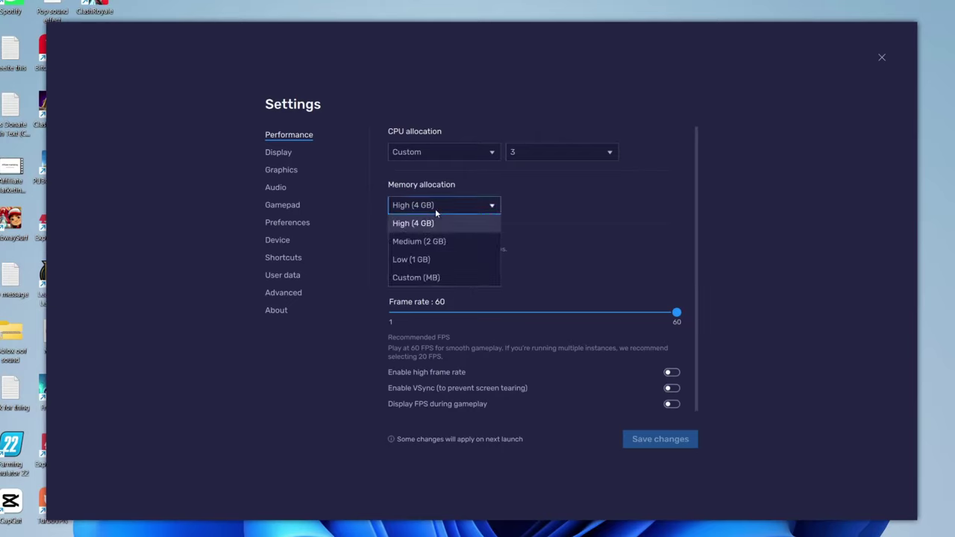
left_click(435, 208)
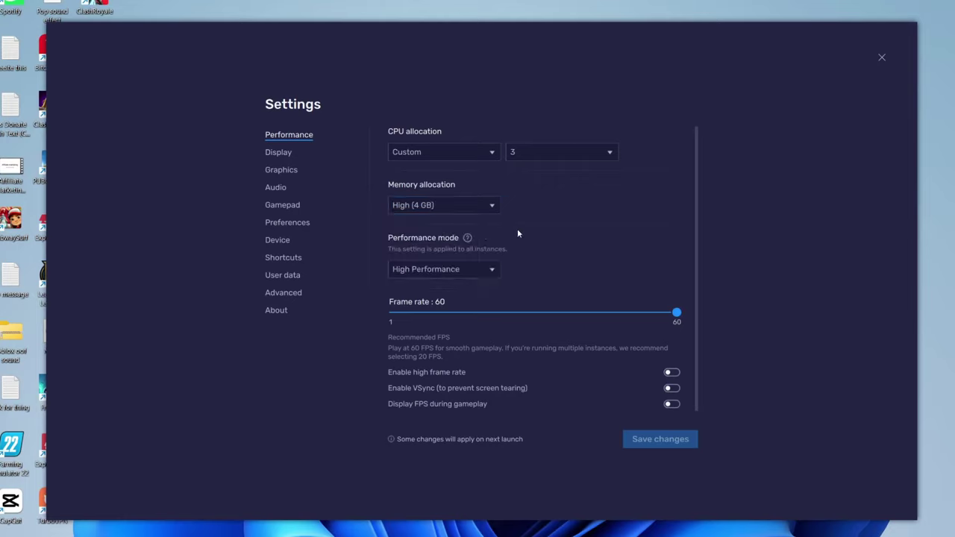
left_click(427, 270)
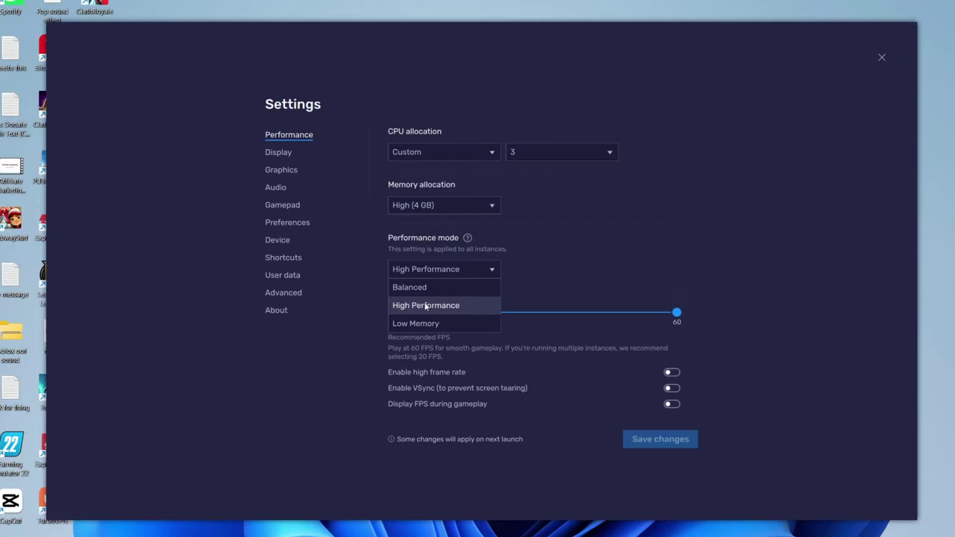
left_click(426, 305)
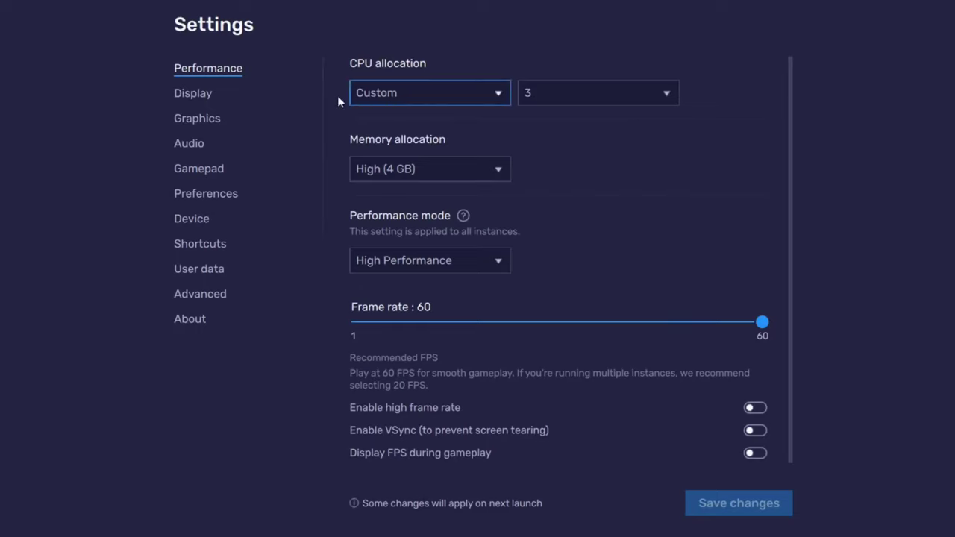
Step: Review the graphics engine, renderer and GPU settings, and close the settings
left_click(195, 123)
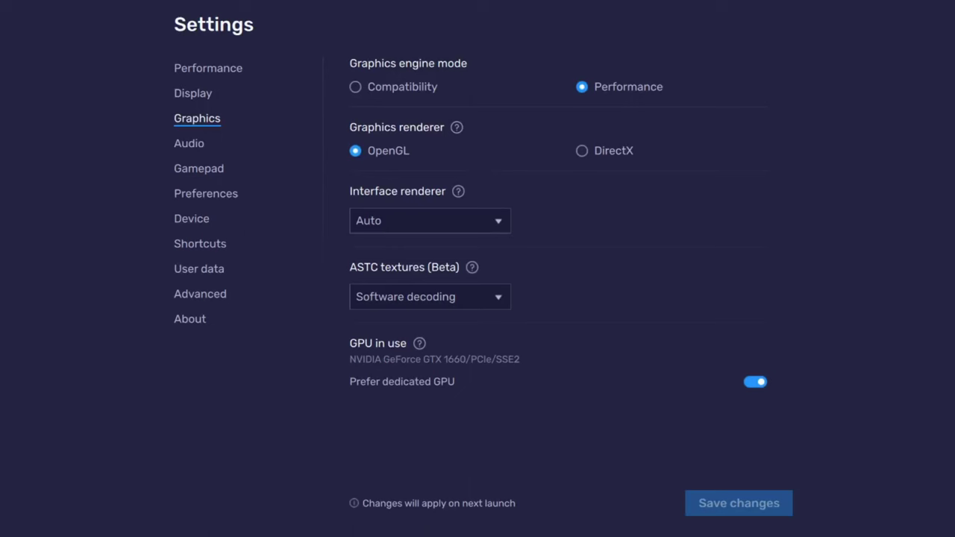
left_click(880, 56)
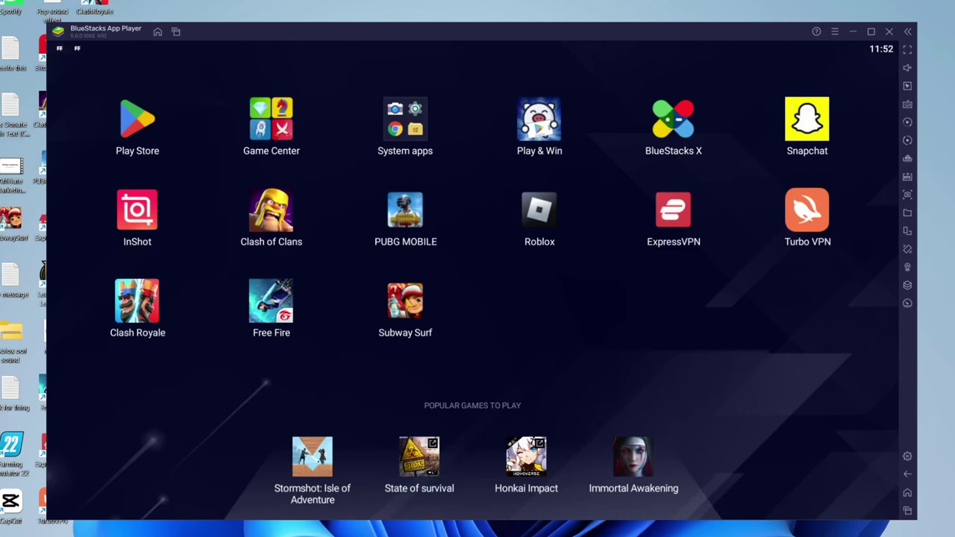
Step: Launch Subway Surf, start a run and steer the runner between tracks, jumping and dodging trains while collecting coins
left_click(405, 302)
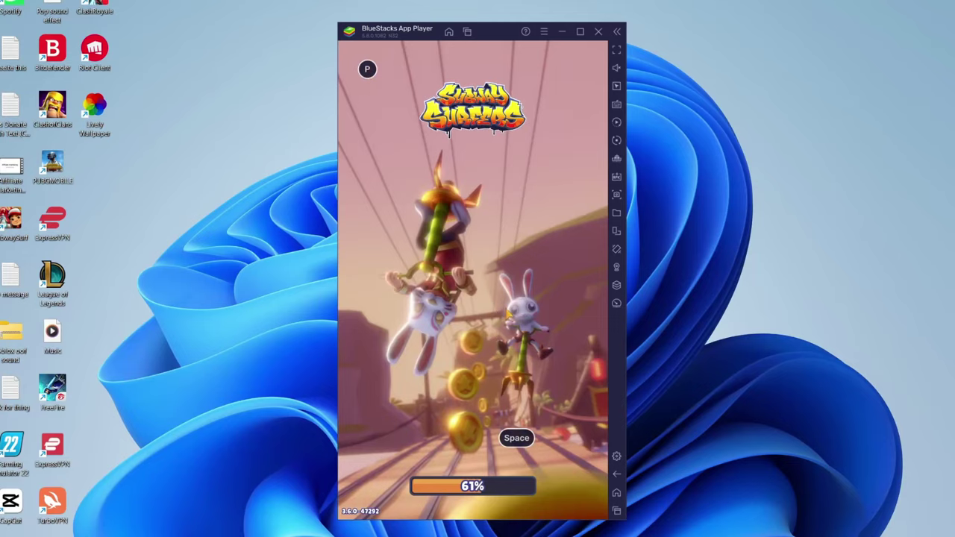
left_click(505, 326)
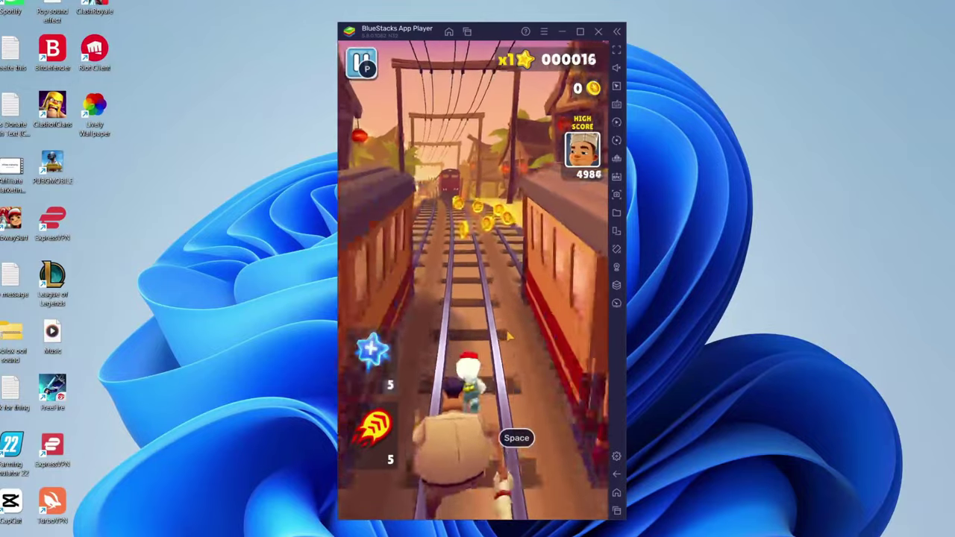
key("Left")
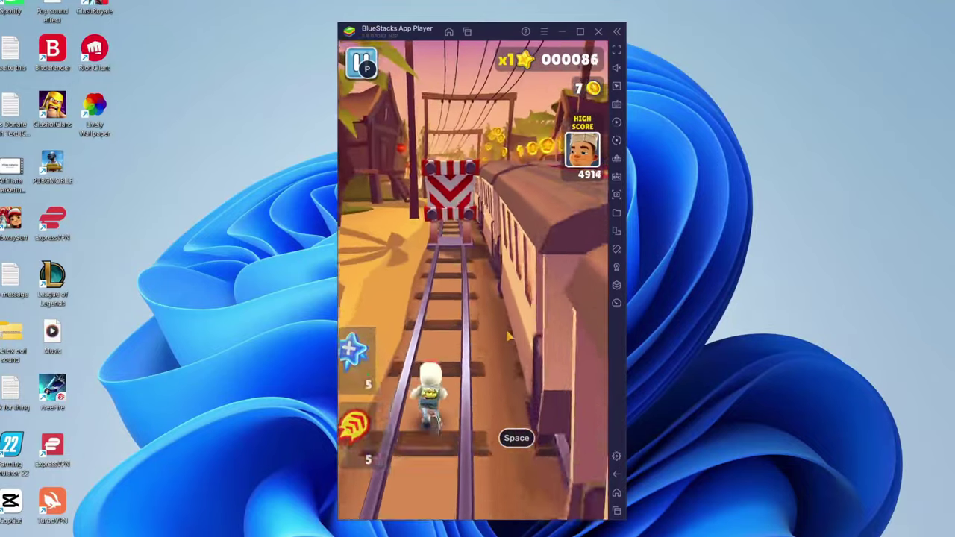
key("Up")
key("Right")
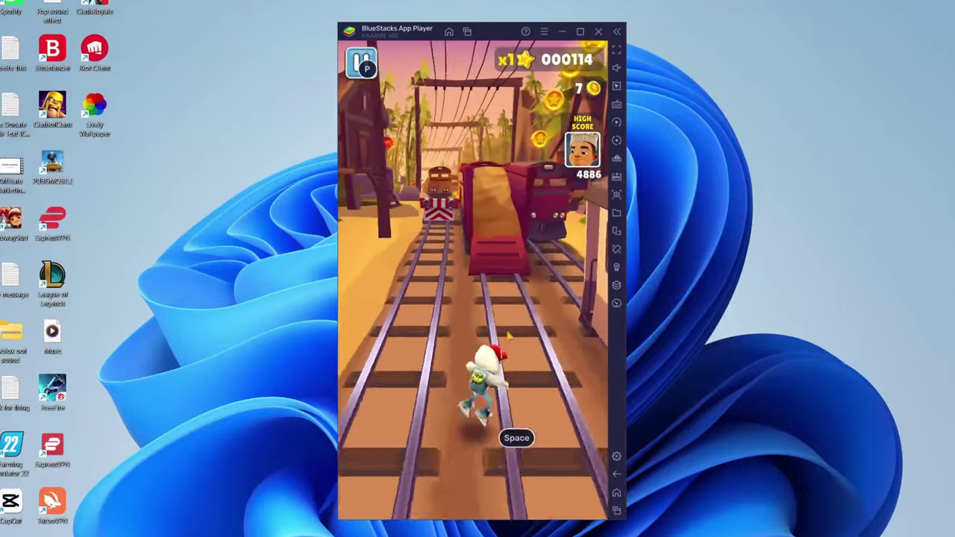
key("Right")
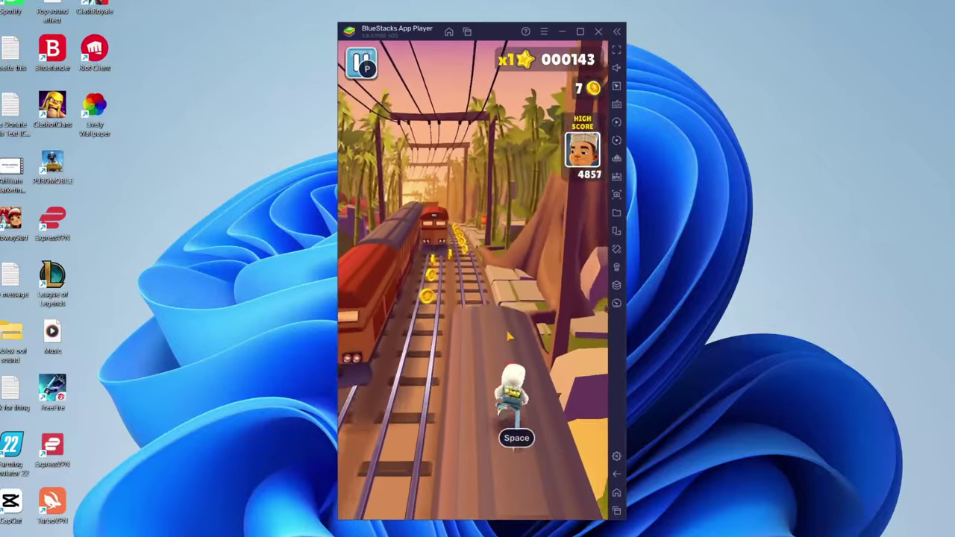
key("Up")
key("Left")
key("Right")
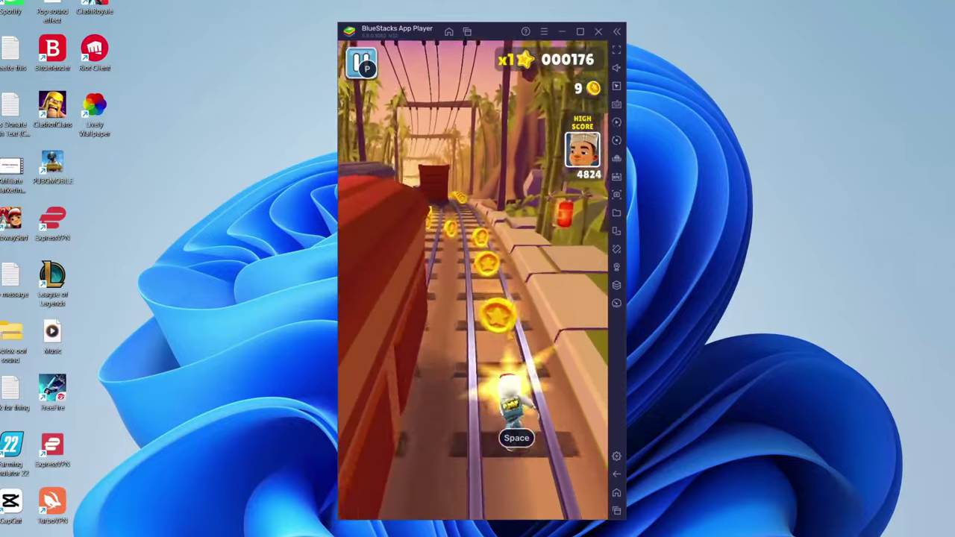
key("Left")
key("Right")
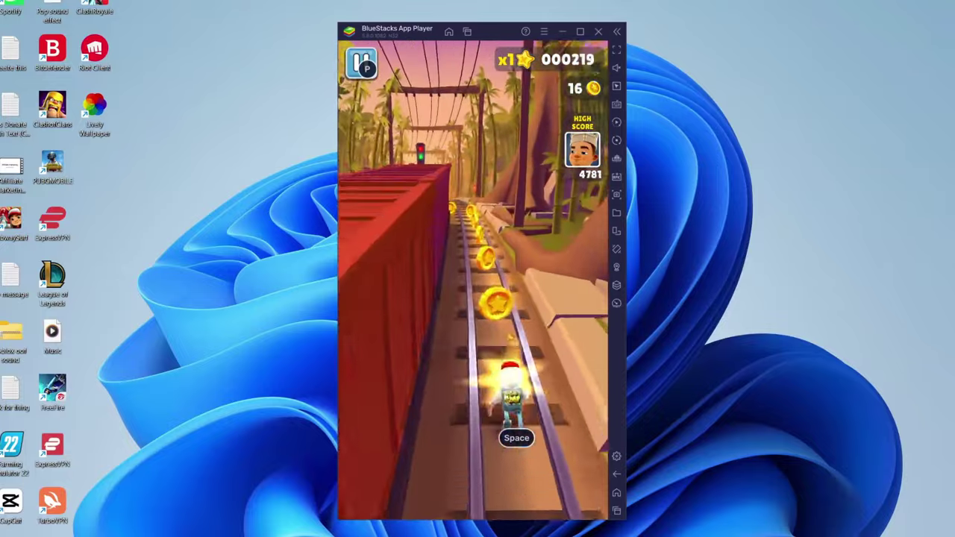